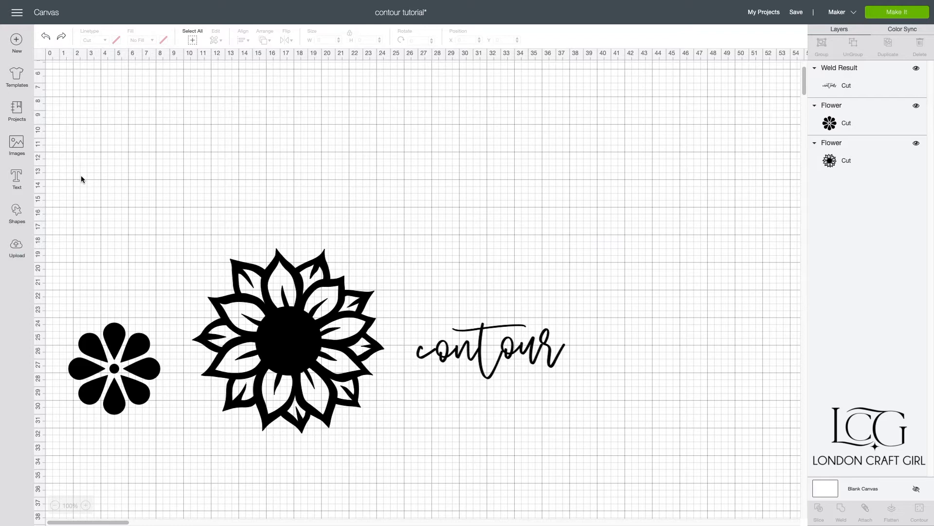
Make a copy of the small eight-petal flower and place it above the original
left_click(117, 336)
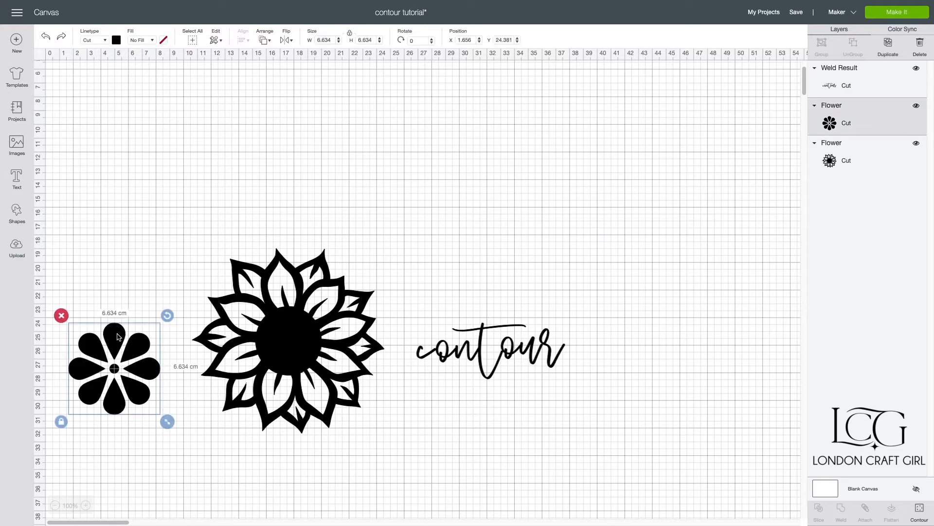
right_click(117, 336)
left_click(131, 295)
left_click_drag(128, 380, 131, 257)
left_click(138, 294)
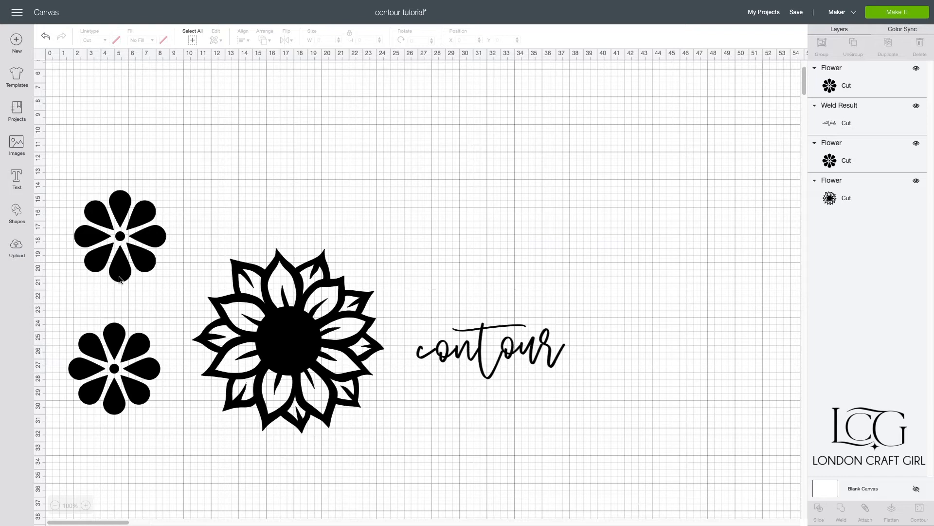
Add a circle shape and shrink it to cover only the top petal of the copied flower
left_click(16, 214)
left_click(90, 145)
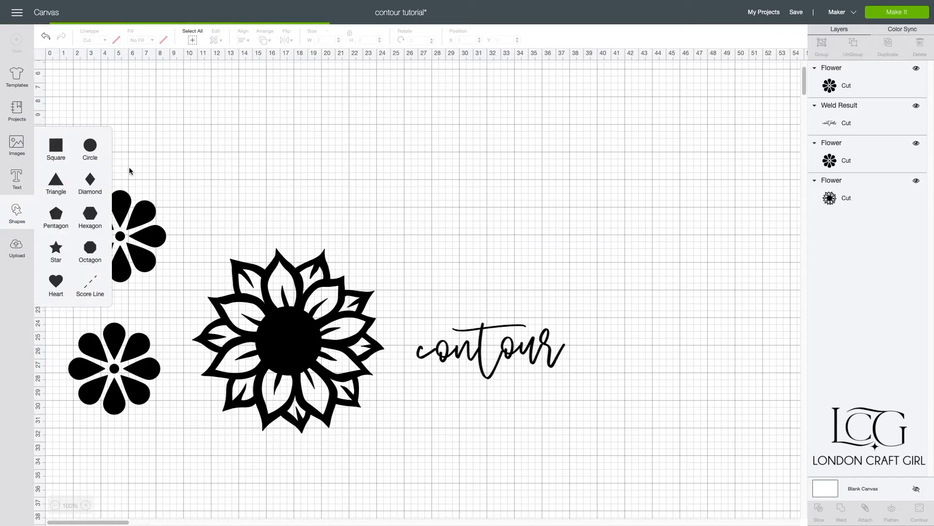
left_click_drag(139, 157, 126, 171)
left_click(124, 101)
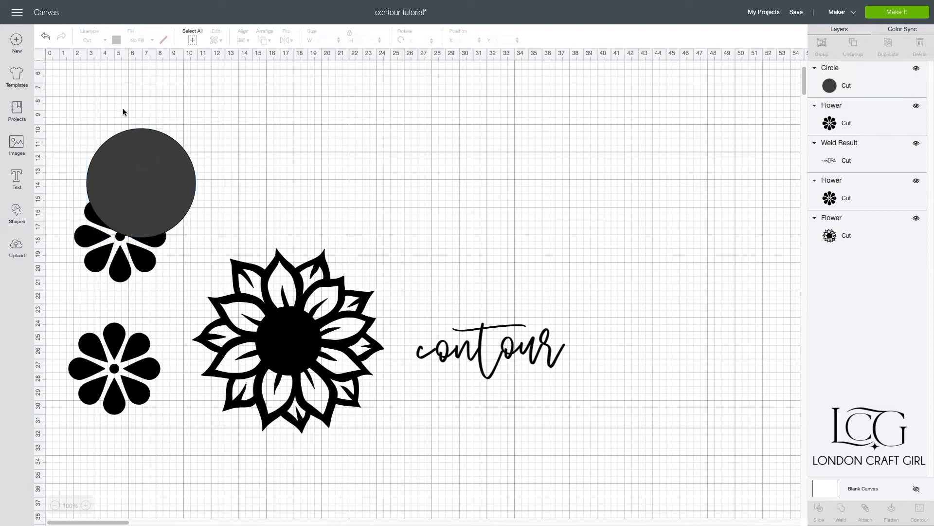
left_click(154, 192)
left_click_drag(193, 230, 130, 203)
left_click_drag(152, 235, 121, 205)
Slice the copied flower with the circle and move the cut pieces apart above the flower
left_click_drag(69, 174, 118, 157)
left_click(819, 509)
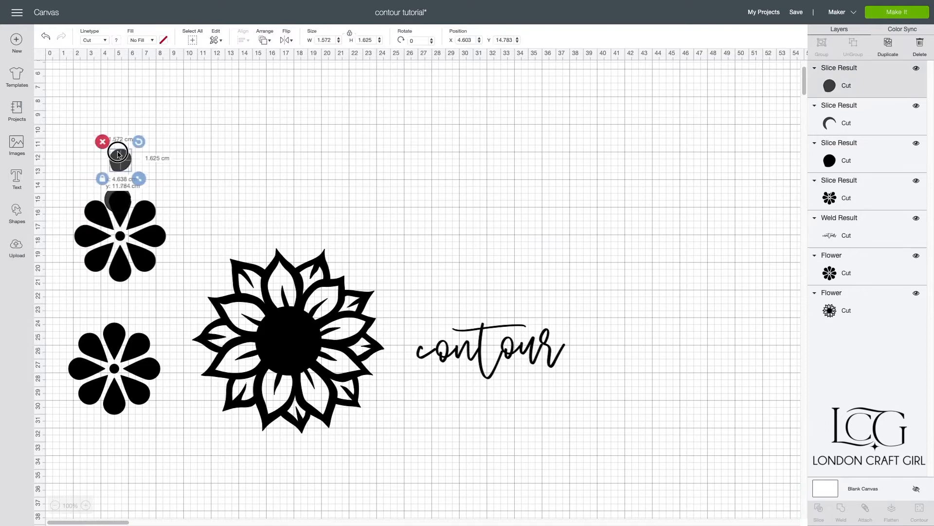
left_click_drag(114, 210, 151, 155)
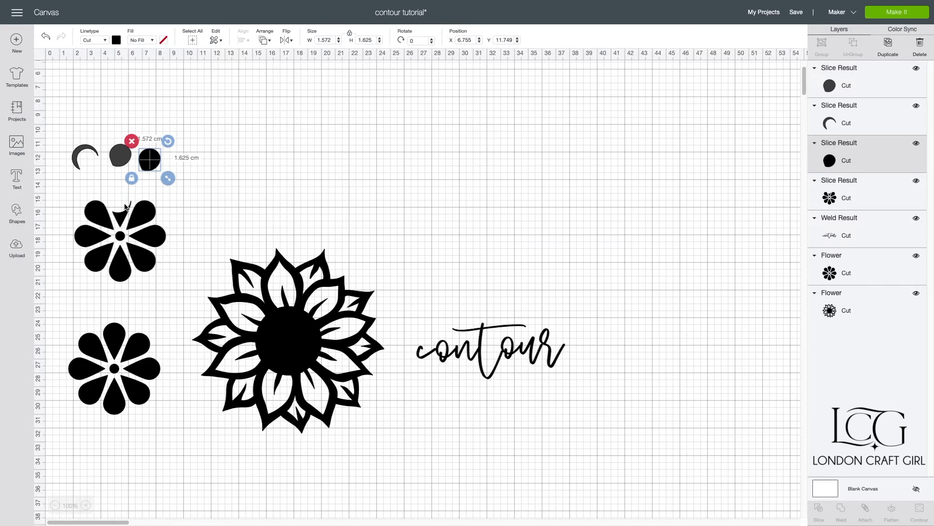
left_click(94, 178)
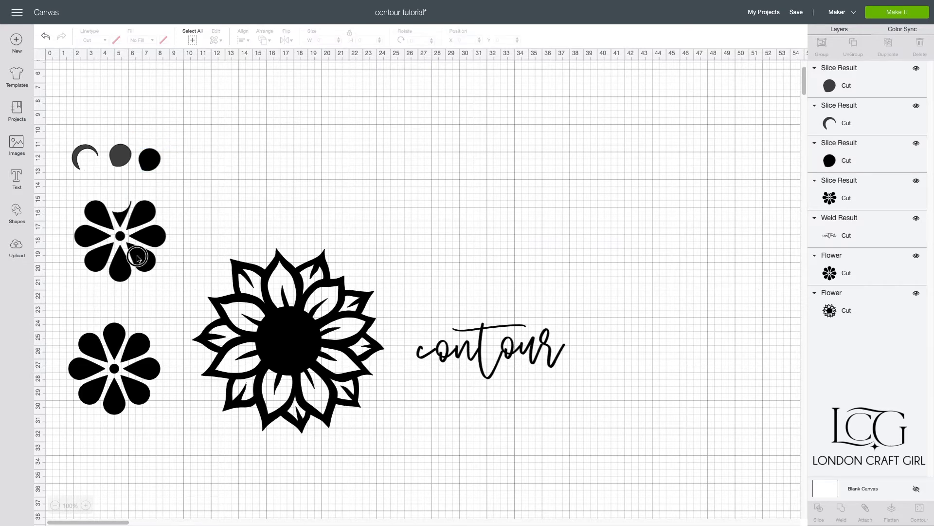
Delete the sliced flower copy together with all its cut pieces
left_click_drag(178, 297, 63, 120)
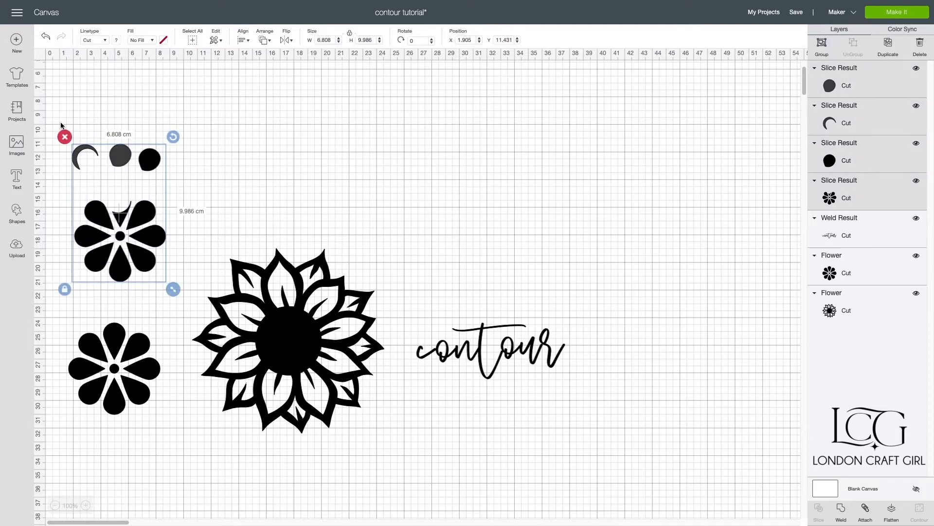
left_click(63, 135)
Open Contour for the small eight-petal flower, show it at 100%, and hide its top petal
left_click(111, 349)
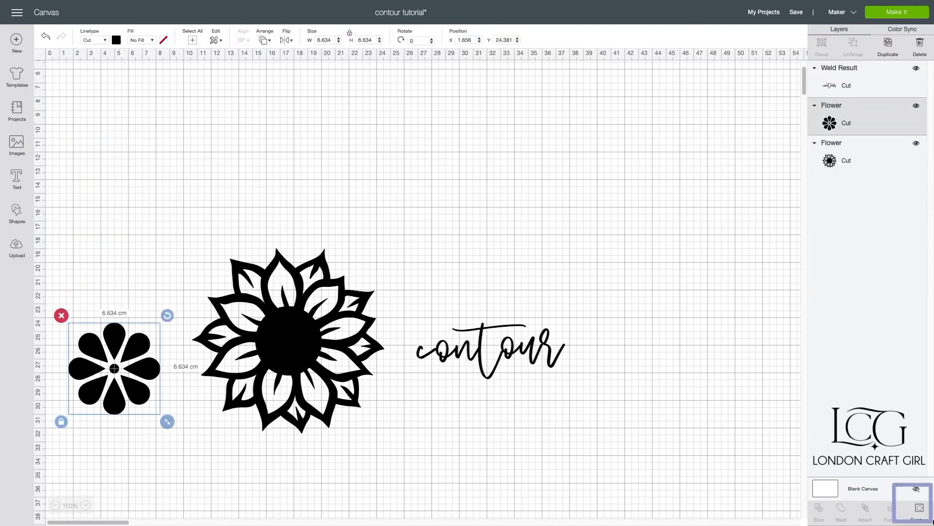
left_click(921, 511)
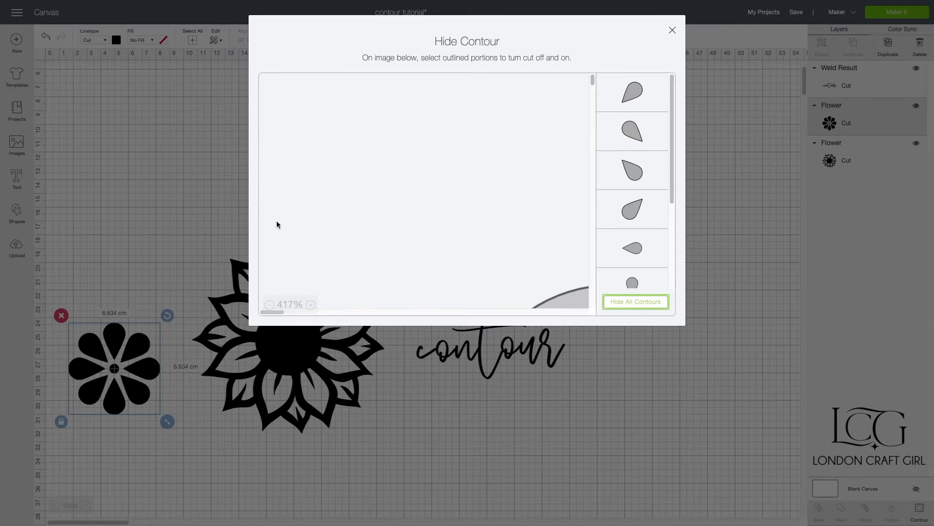
left_click(287, 306)
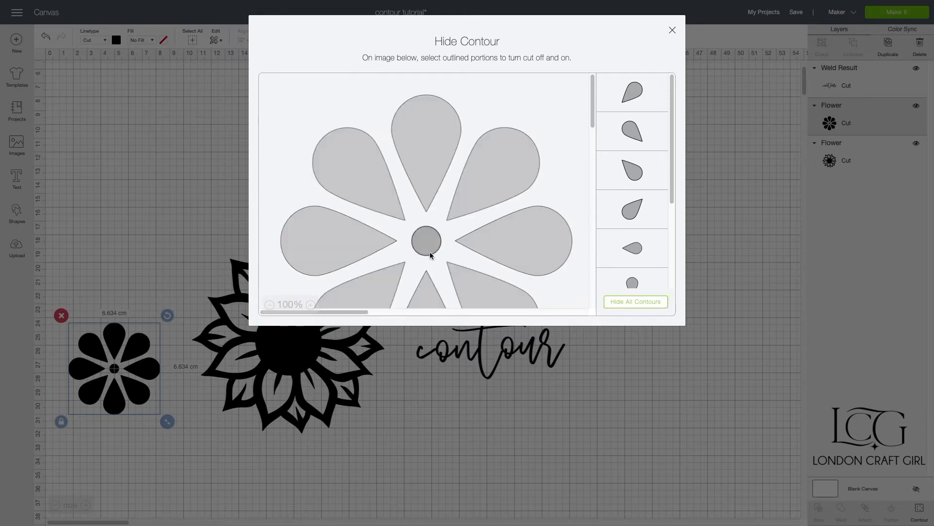
scroll(430, 252, "down", 1)
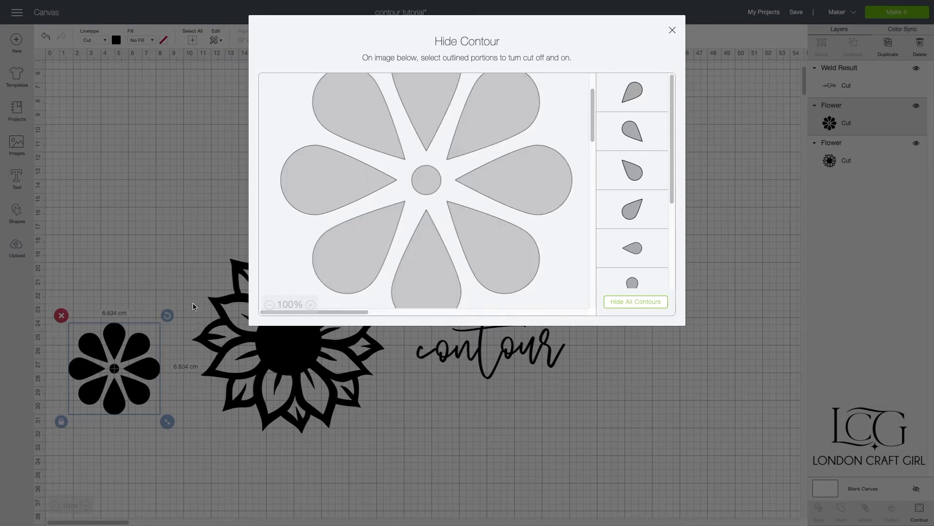
scroll(381, 195, "up", 1)
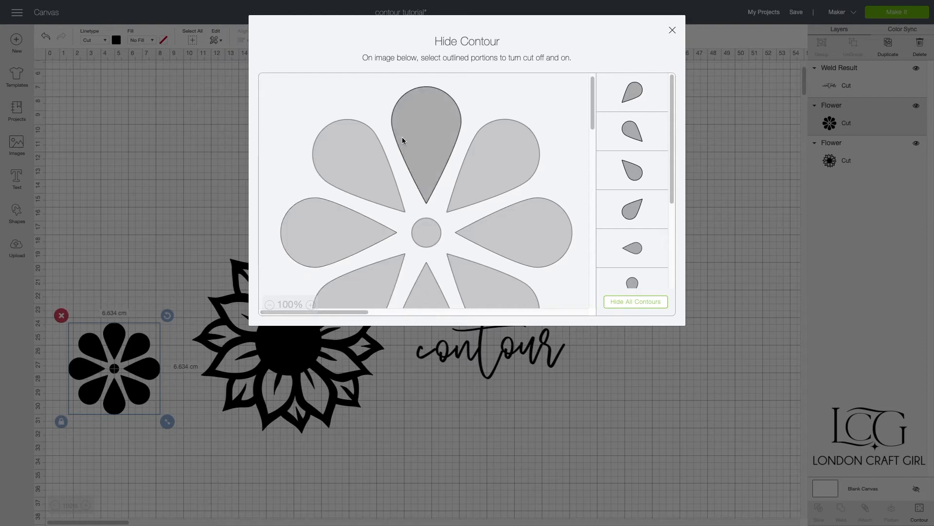
left_click(424, 122)
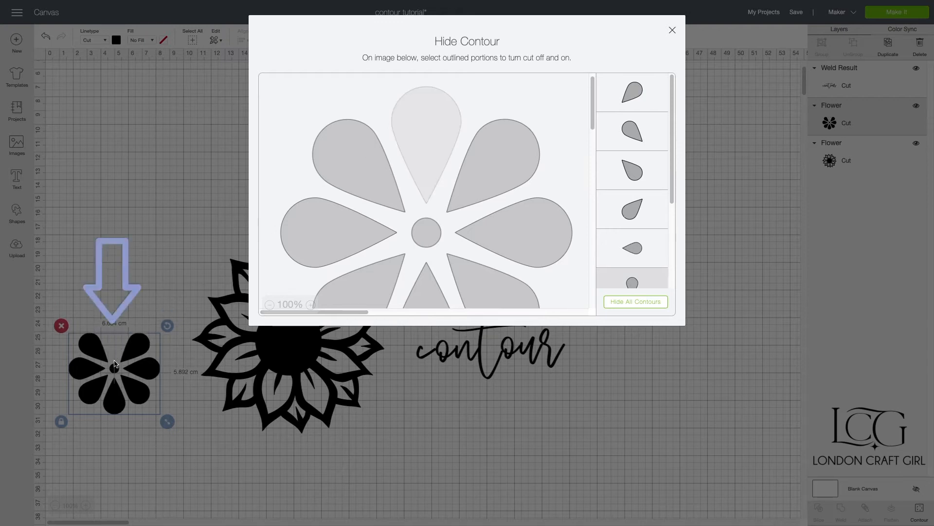
Turn the small flower's top petal contour back on and hide it again
left_click(429, 133)
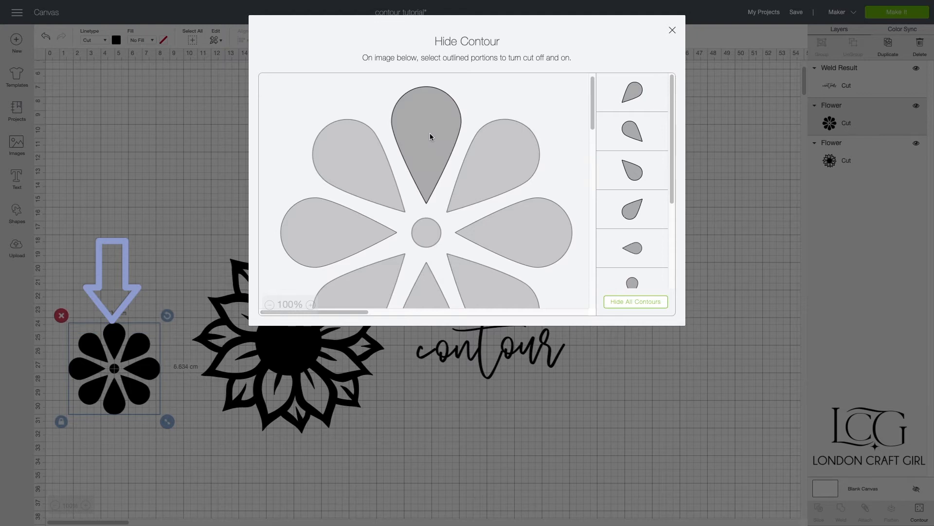
left_click(430, 137)
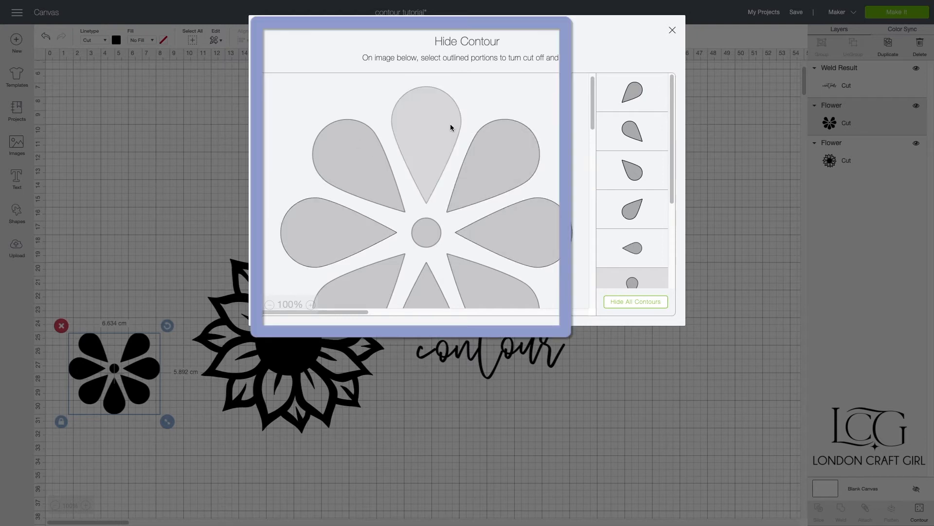
left_click(448, 122)
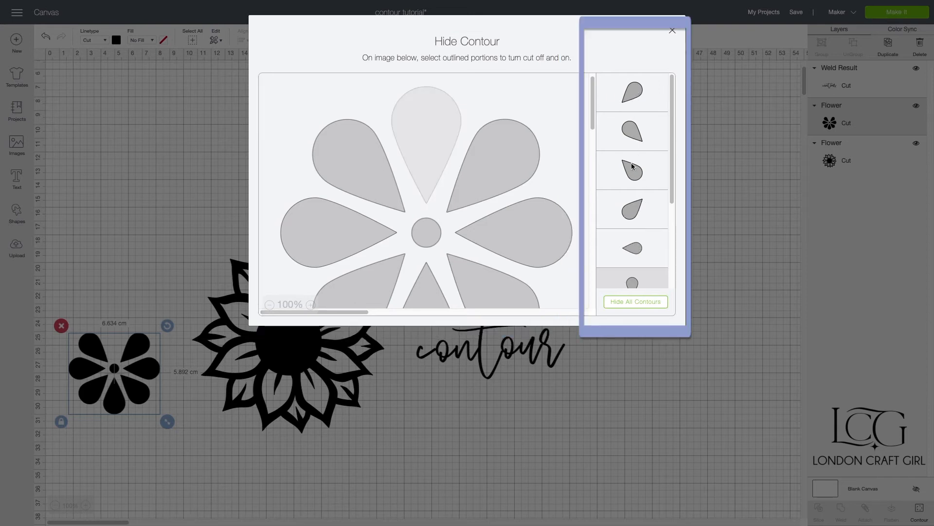
Look through the list of the small flower's individual contours and close the Hide Contour dialog
left_click_drag(672, 106, 659, 67)
left_click_drag(672, 93, 673, 134)
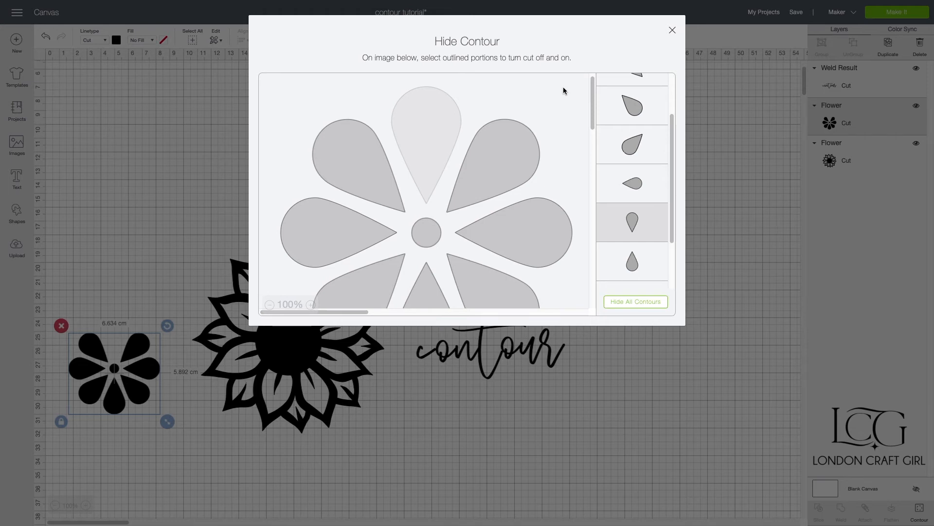
left_click(673, 30)
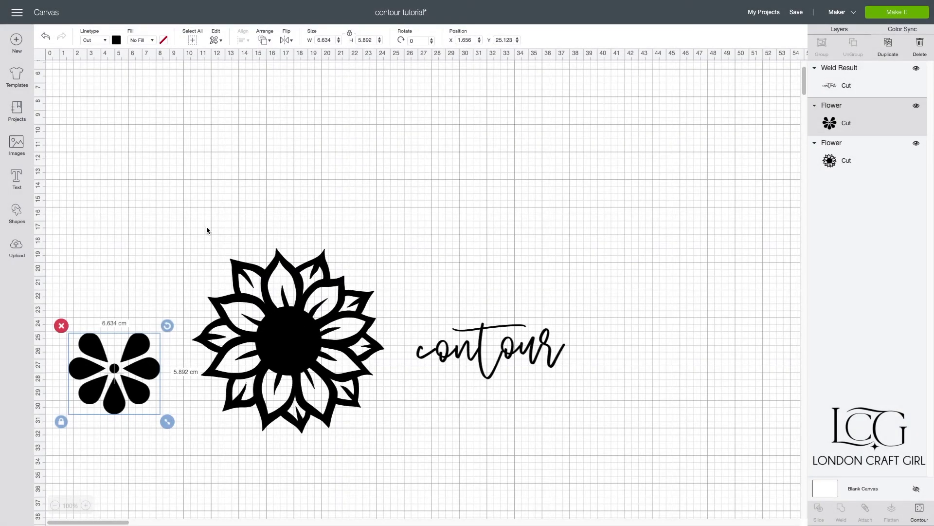
Add a circle shape and place it just above the sunflower
left_click(294, 366)
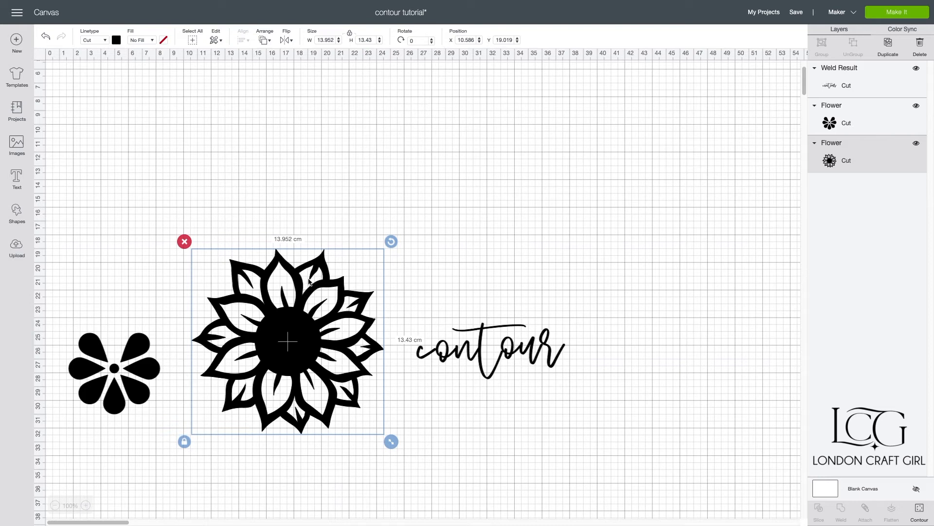
left_click(287, 226)
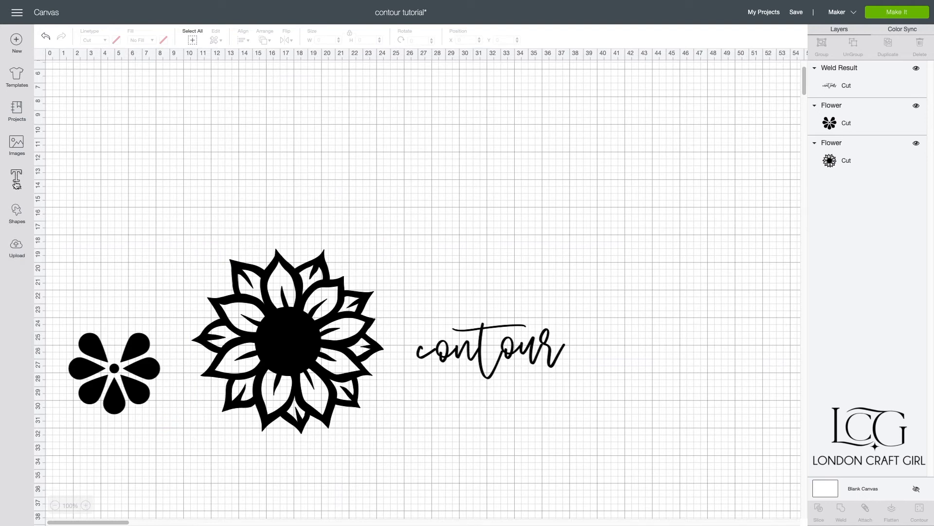
left_click(17, 212)
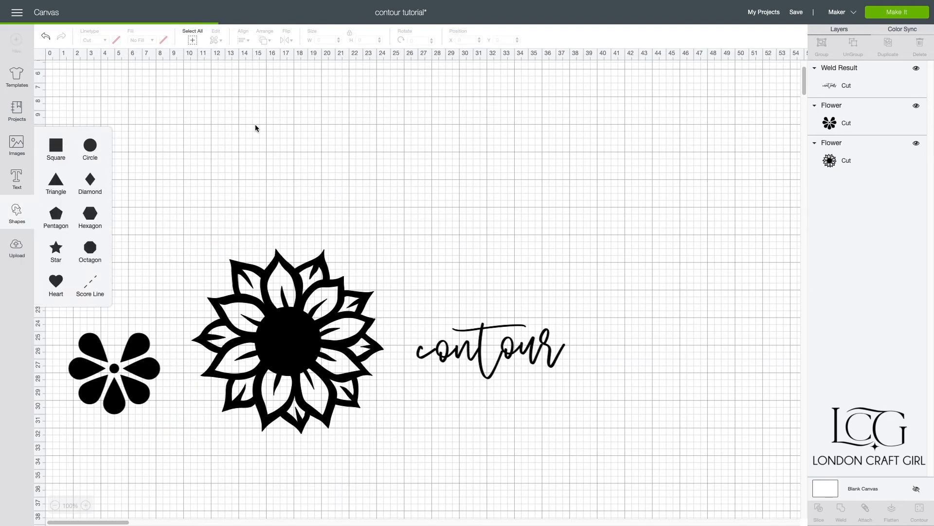
left_click(90, 145)
left_click_drag(191, 152, 315, 324)
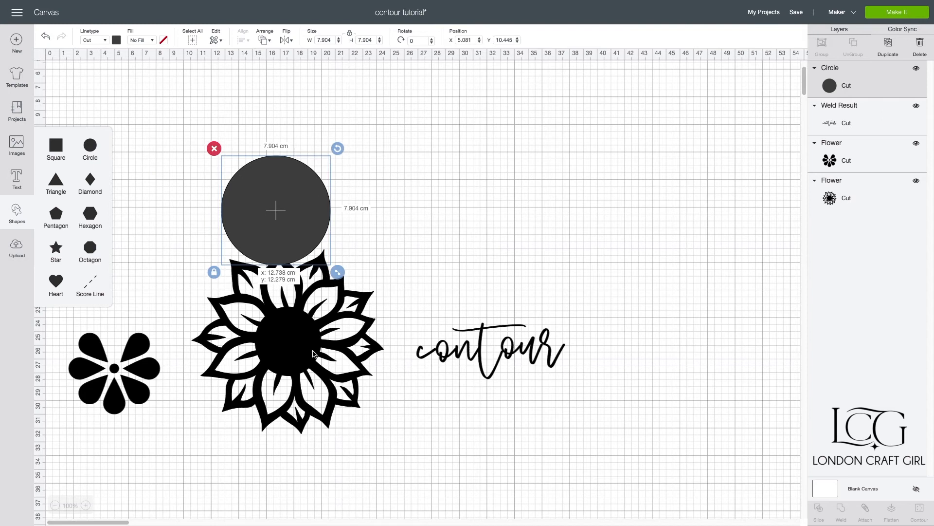
Make a copy of the sunflower and place it above the word "contour"
right_click(312, 321)
left_click(306, 306)
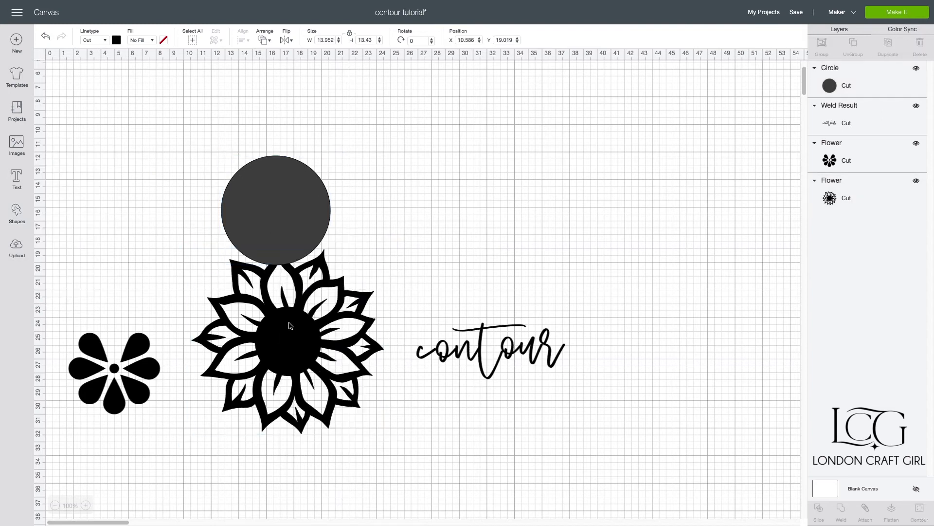
left_click_drag(303, 316, 507, 189)
Shrink the circle to about 3.6 cm over the original sunflower's upper-right back petal and weld the two together
left_click(300, 248)
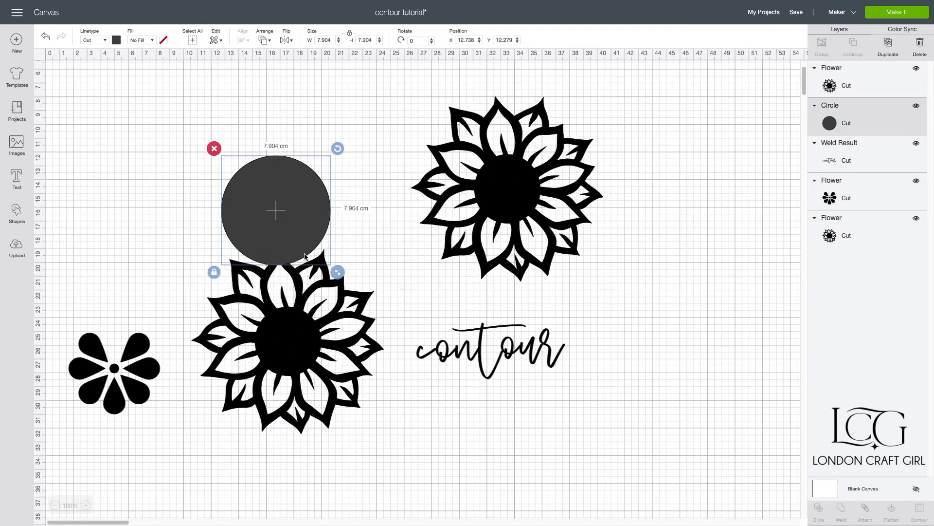
left_click_drag(336, 272, 316, 280)
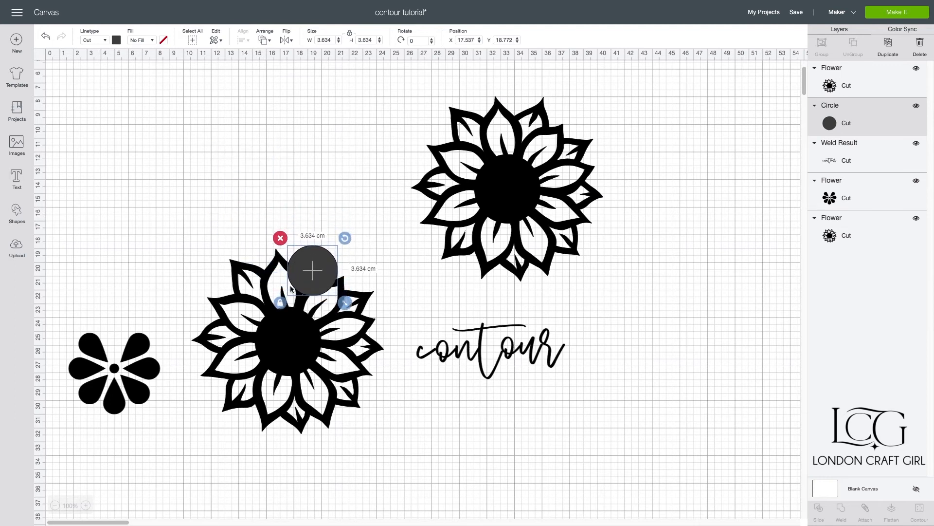
left_click_drag(221, 229, 329, 306)
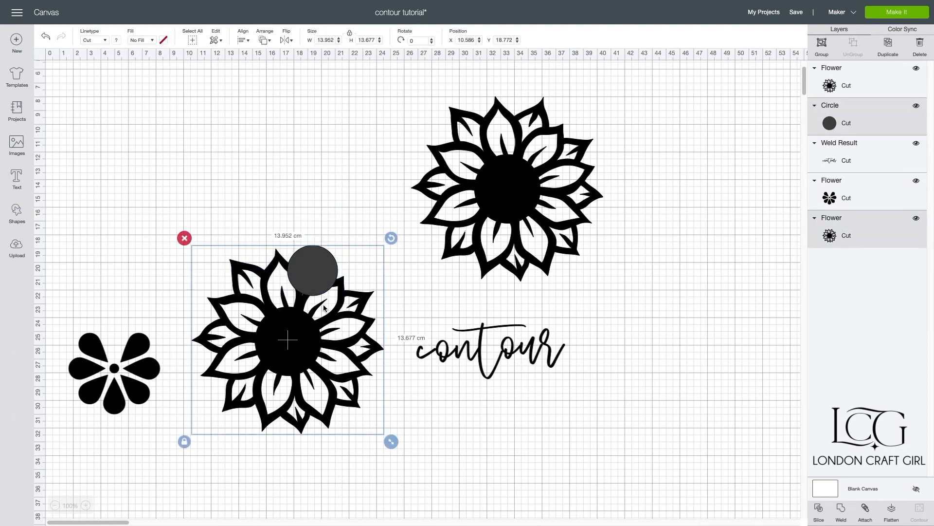
left_click(842, 510)
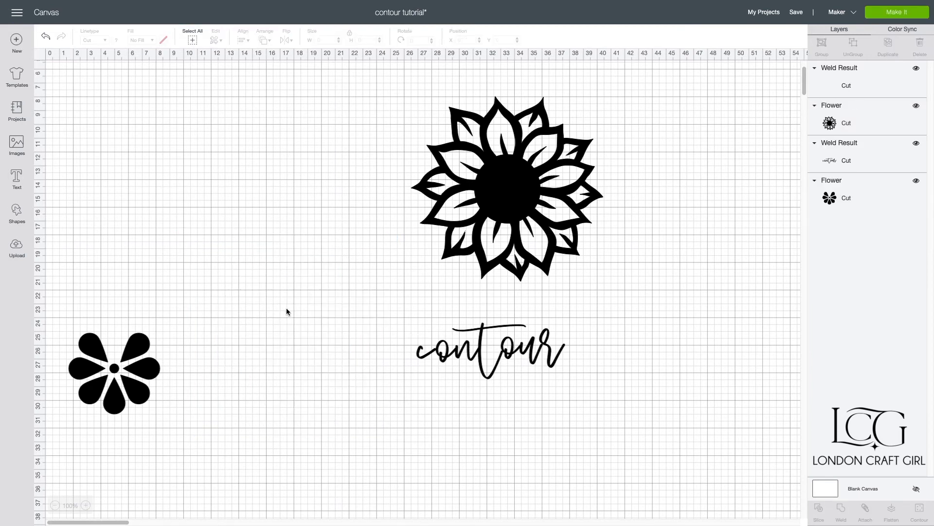
Delete the welded sunflower and move the sunflower copy into its place beside the small flower
left_click(307, 278)
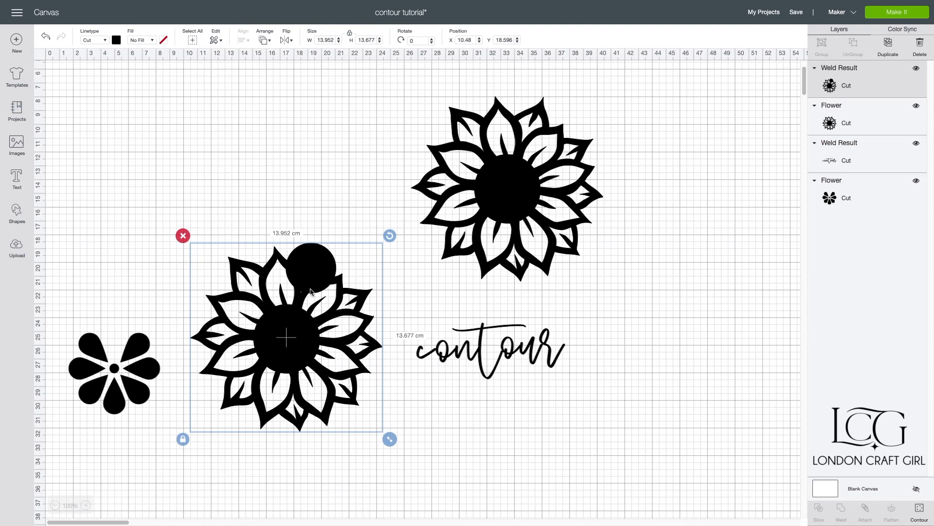
key("Delete")
left_click_drag(496, 181, 271, 403)
Open Contour for the sunflower at 100% and hide the inner cutouts of the back petals along its right side
left_click(918, 510)
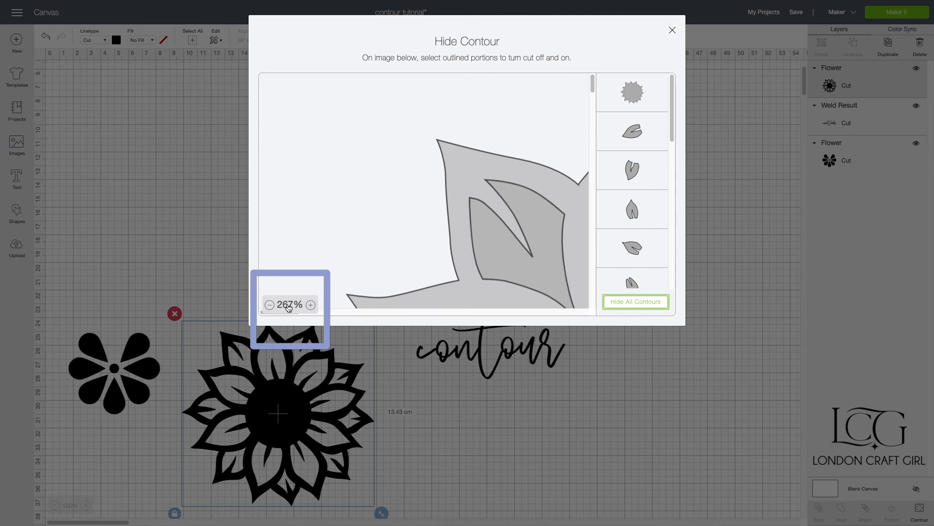
left_click(290, 308)
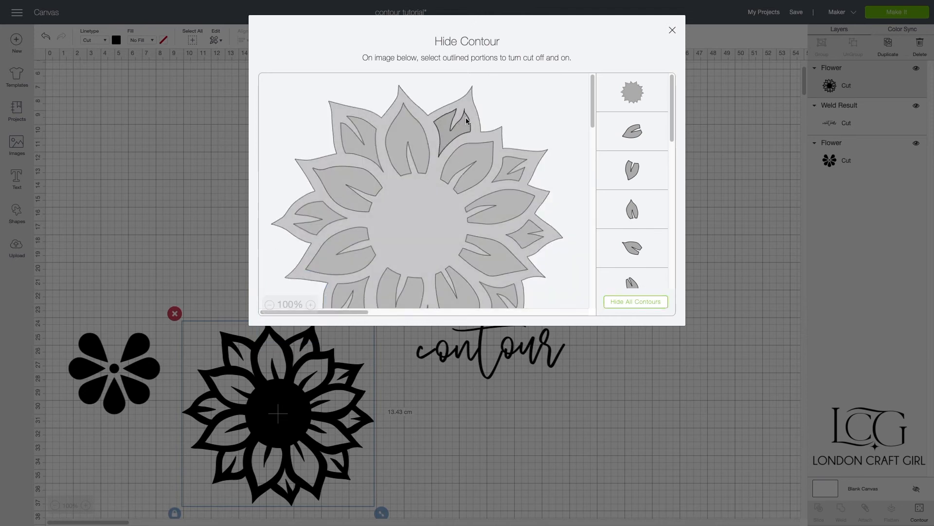
left_click(464, 118)
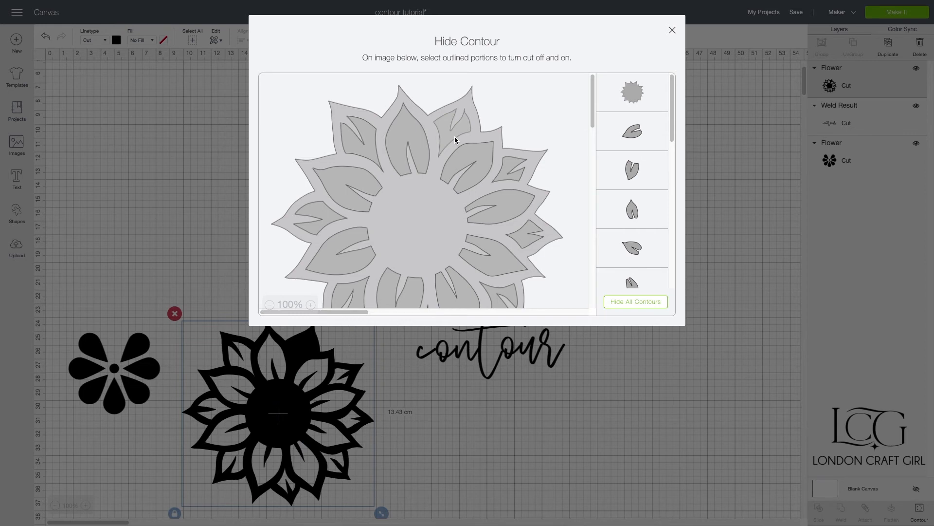
left_click(511, 166)
left_click(531, 227)
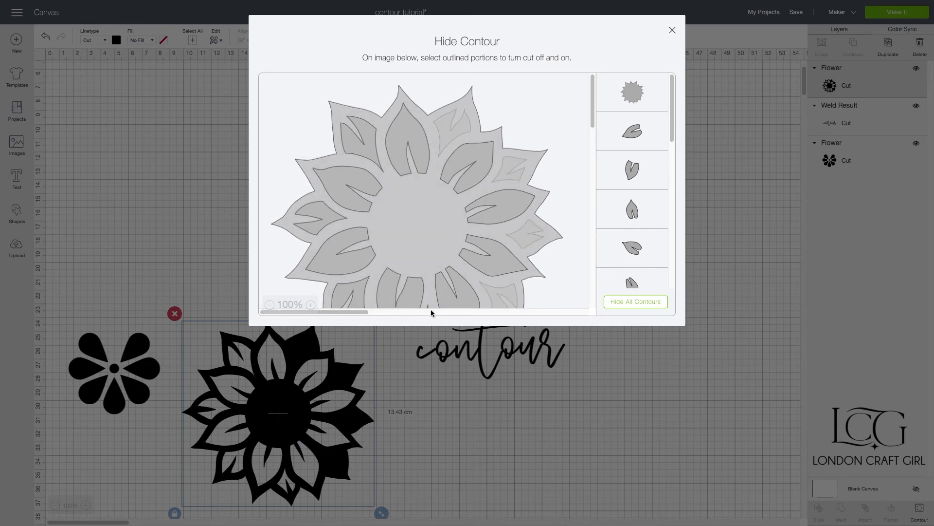
Hide the inner cutouts of the sunflower's remaining back petals at the bottom, lower left, left and upper left
scroll(428, 278, "down", 2)
left_click(428, 260)
left_click(344, 218)
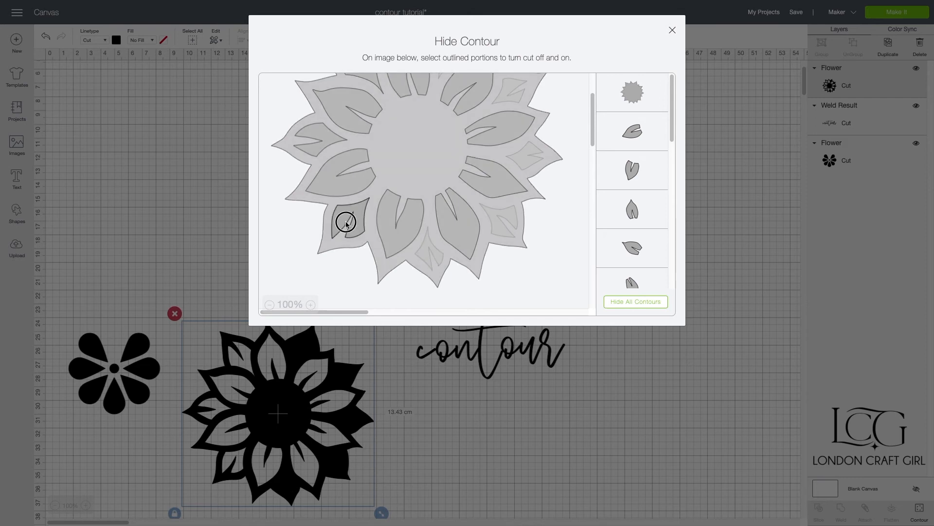
left_click(326, 151)
scroll(336, 149, "up", 2)
left_click(359, 134)
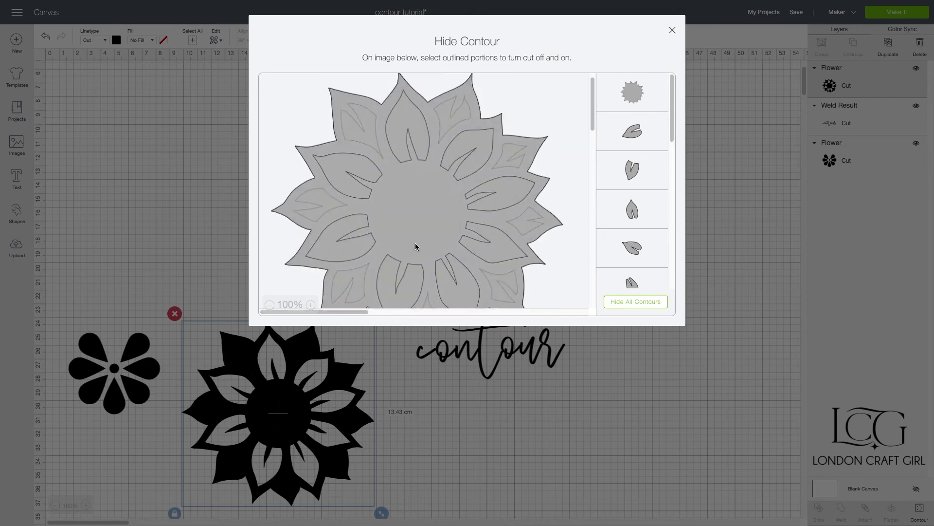
Finish the sunflower's contour edit with the back-petal cutouts hidden and return to the canvas
left_click(422, 259)
left_click(672, 29)
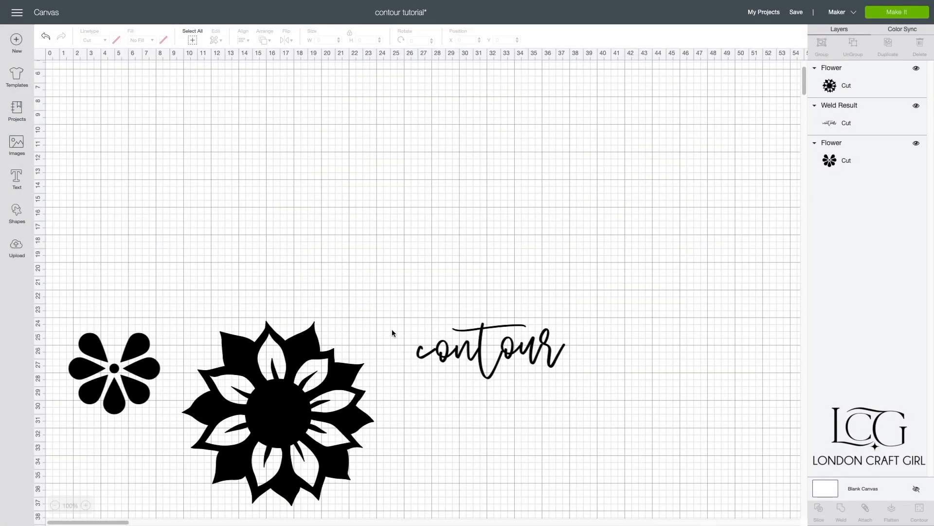
left_click(480, 353)
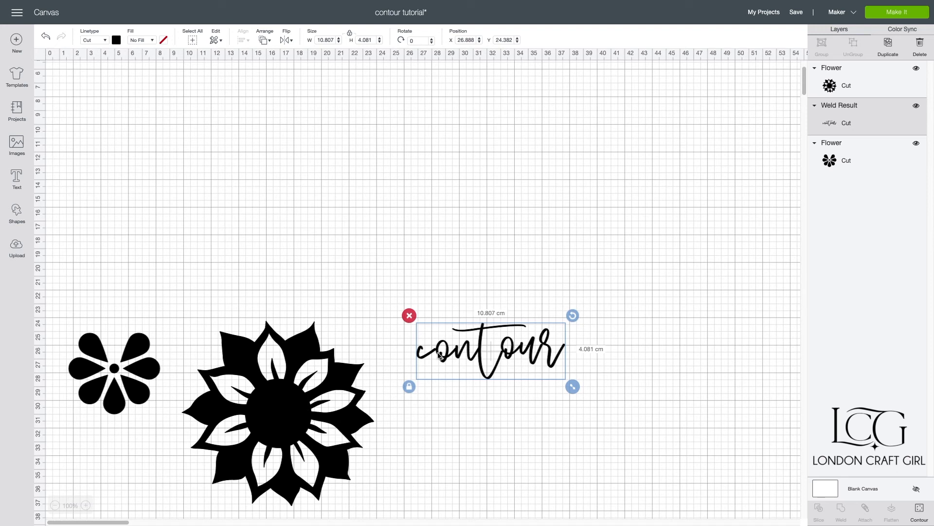
left_click(397, 377)
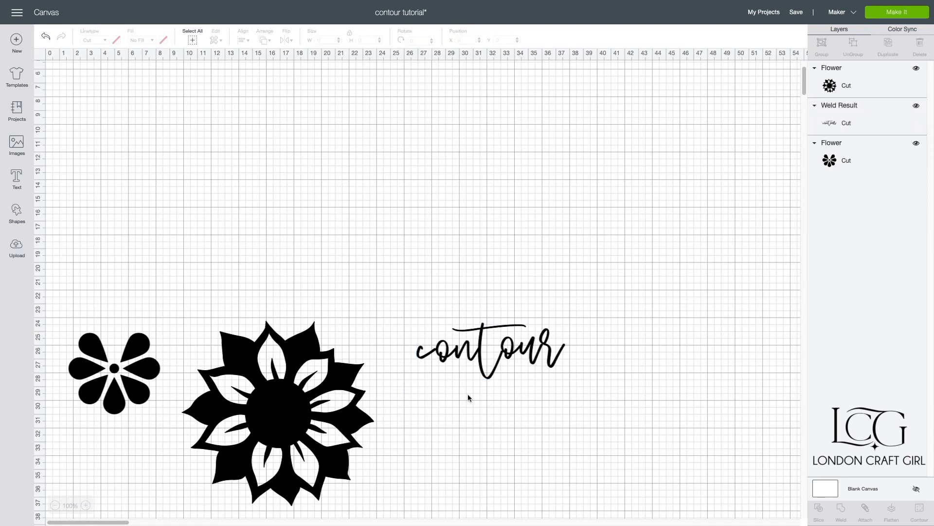
Open Contour for the welded word "contour" and enlarge its preview to 200%
left_click(479, 347)
left_click(479, 347)
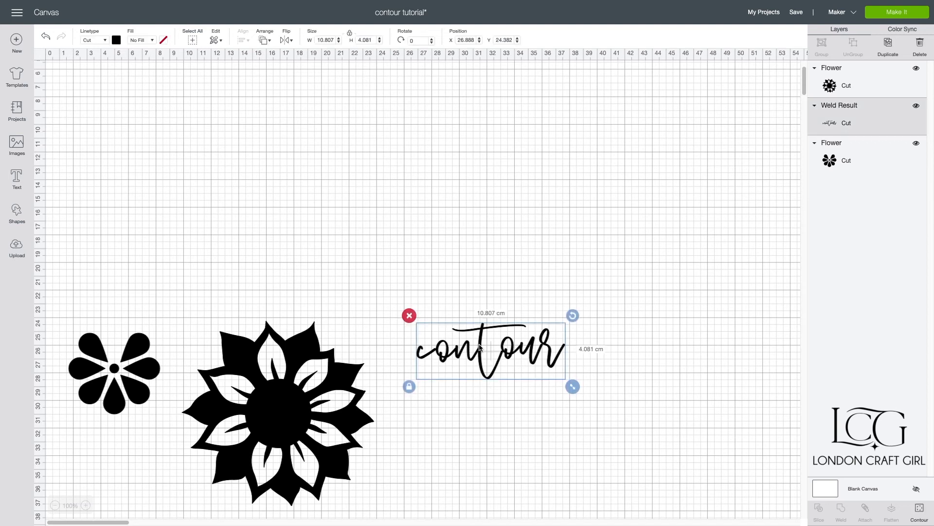
left_click(924, 510)
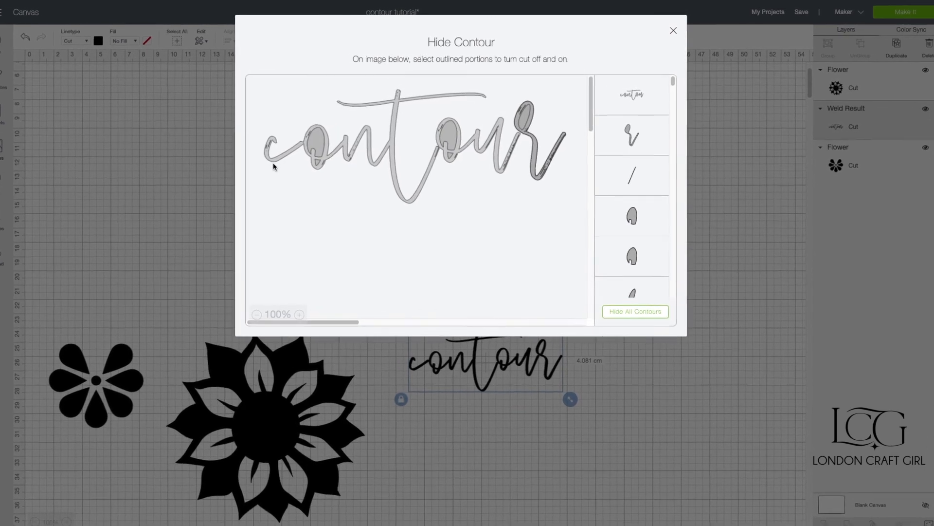
left_click(276, 334)
left_click(276, 334)
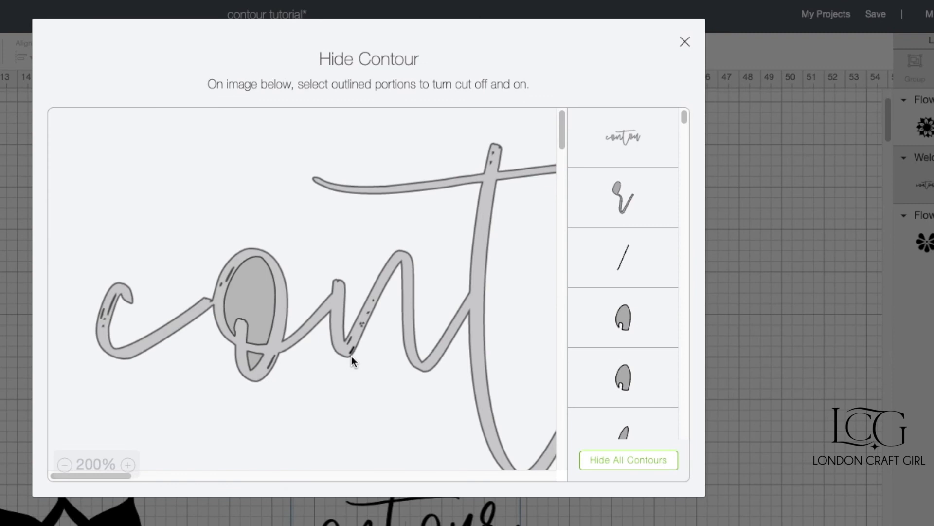
Try to hide the small distress marks in the letters o and n directly on the contour preview
left_click(341, 349)
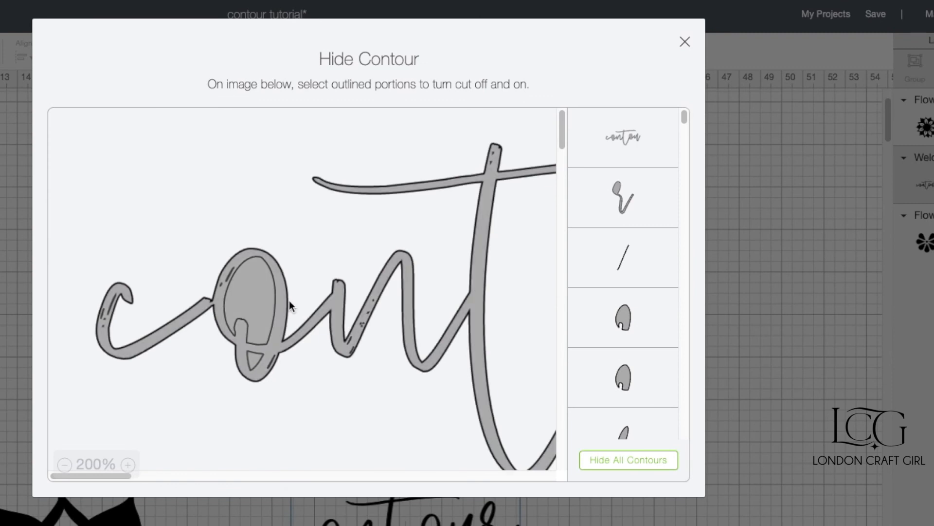
left_click(289, 299)
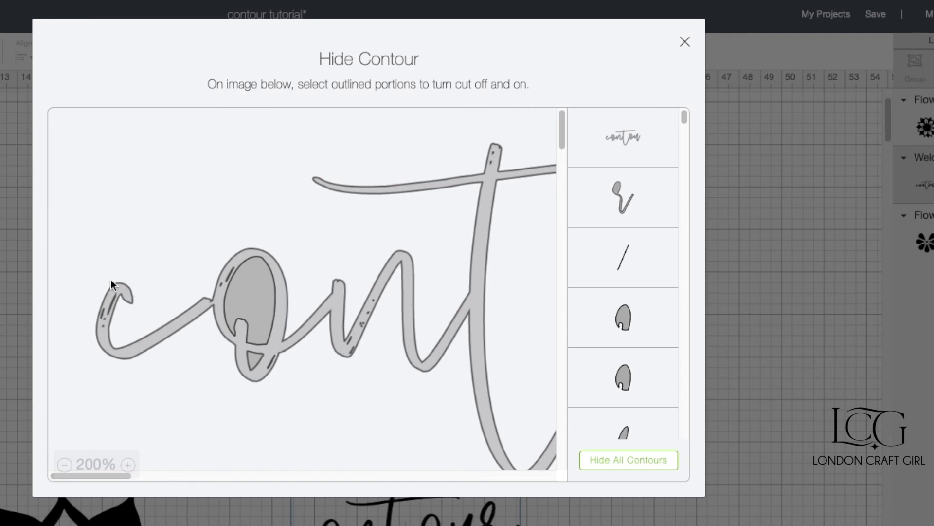
left_click(230, 285)
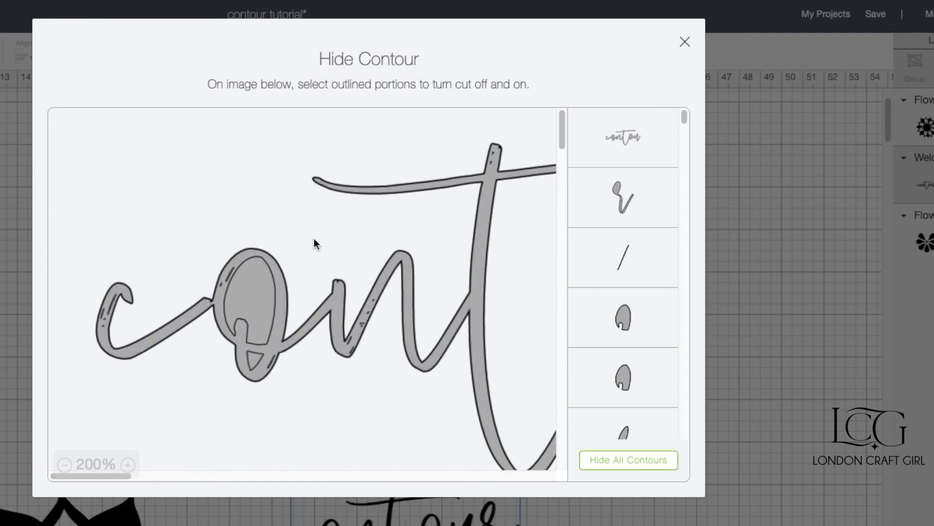
left_click(329, 286)
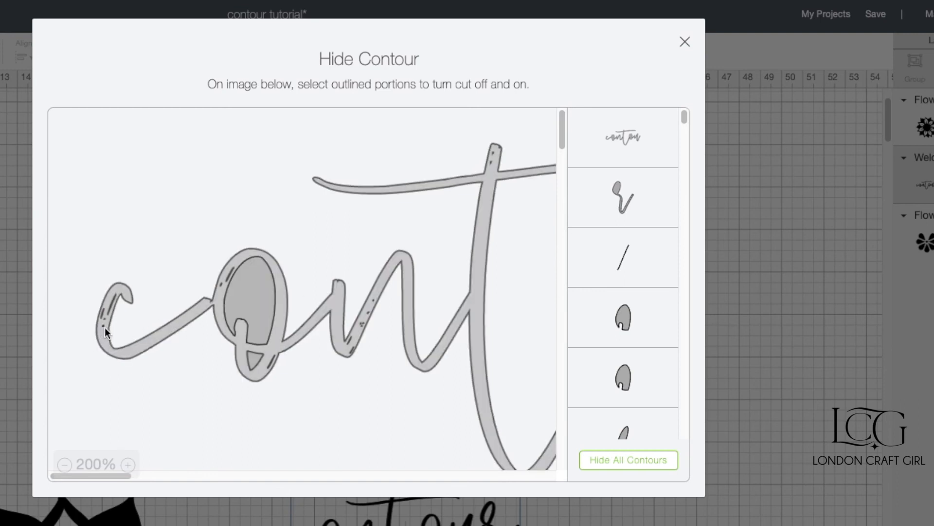
Hide several small slash-shaped marks in the letters c and o using their individual contour thumbnails, and close Contour
left_click(128, 465)
left_click(128, 466)
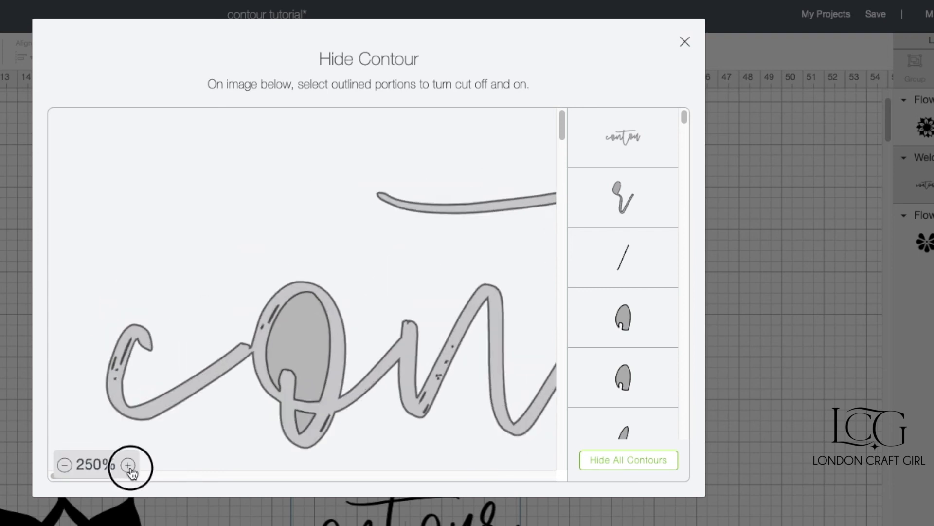
left_click(128, 465)
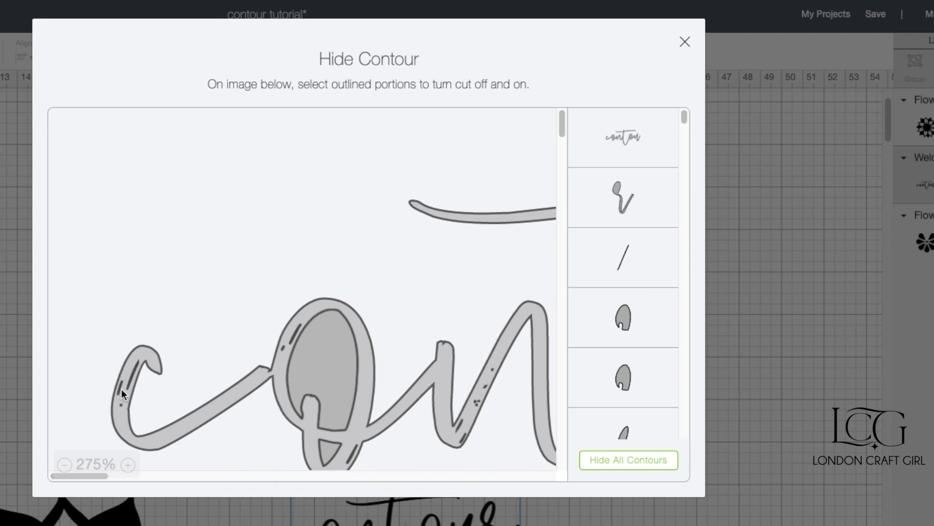
left_click(64, 465)
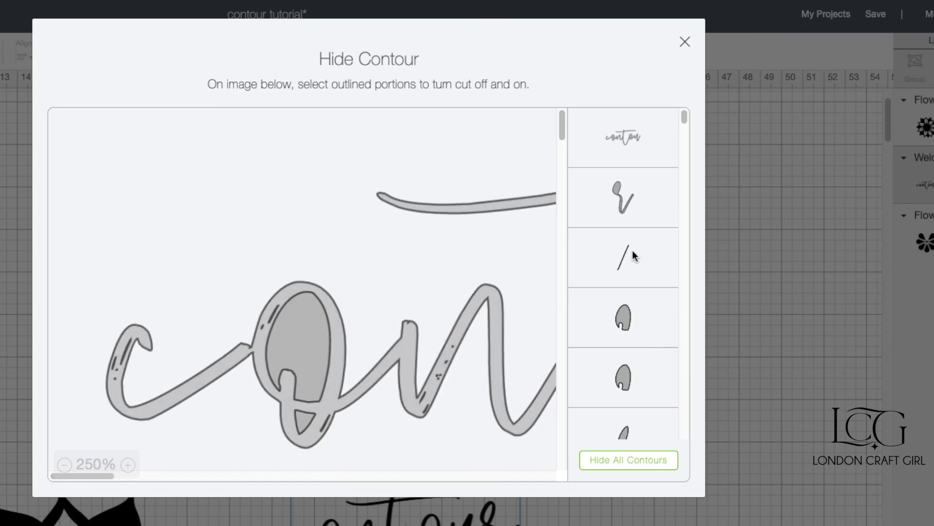
scroll(623, 214, "down", 5)
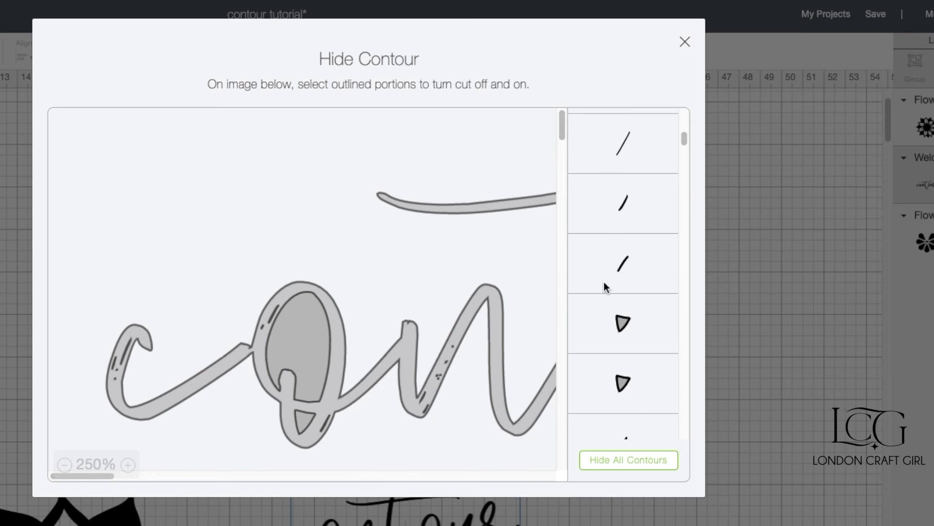
scroll(605, 284, "down", 4)
left_click(618, 310)
left_click(612, 236)
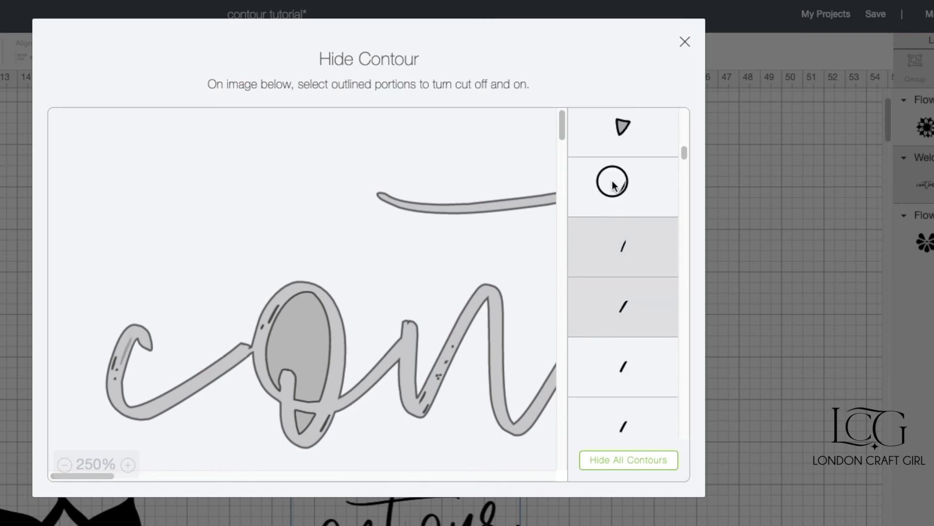
left_click(609, 178)
left_click(609, 369)
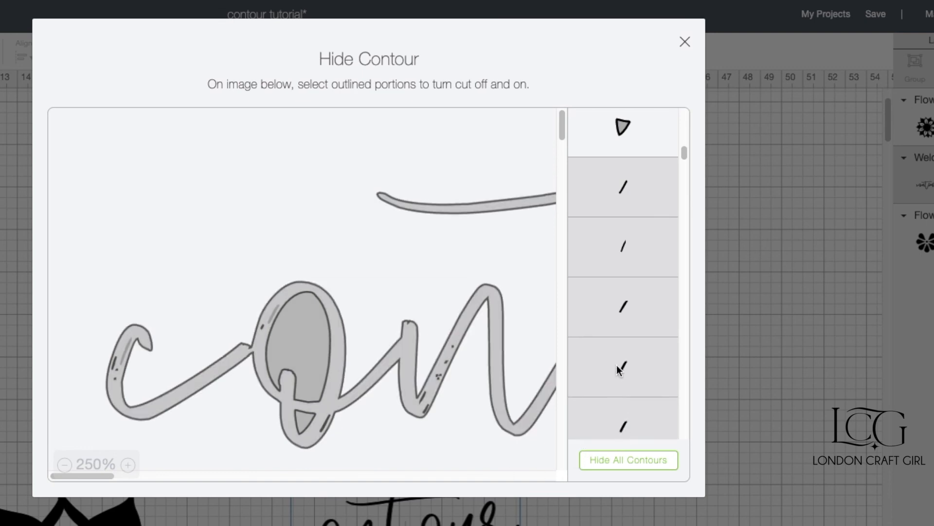
scroll(619, 368, "down", 1)
left_click(684, 42)
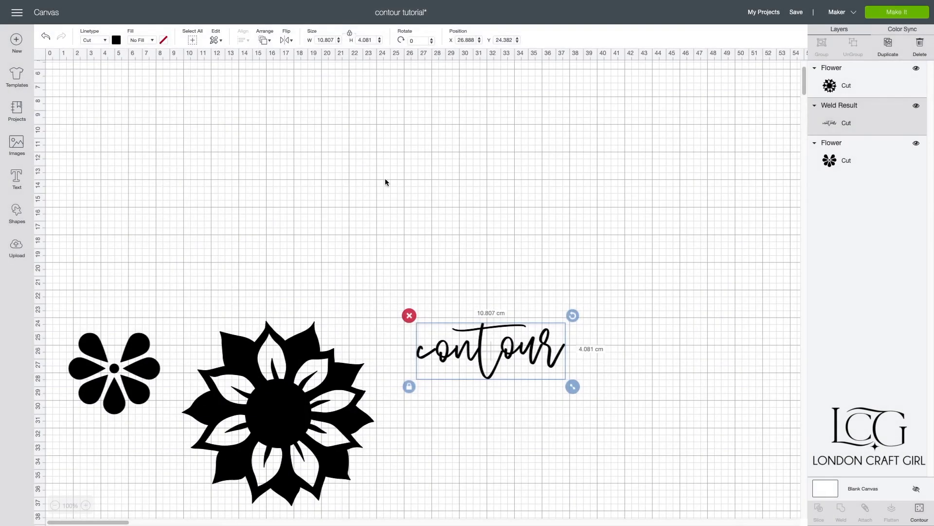